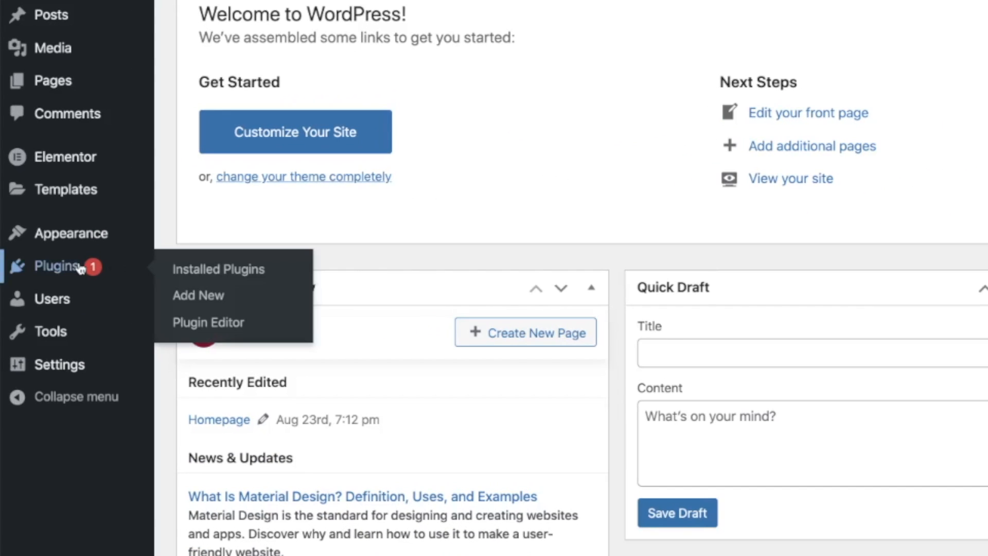
- Open the WordPress Add Plugins page in a new browser tab
right_click(199, 295)
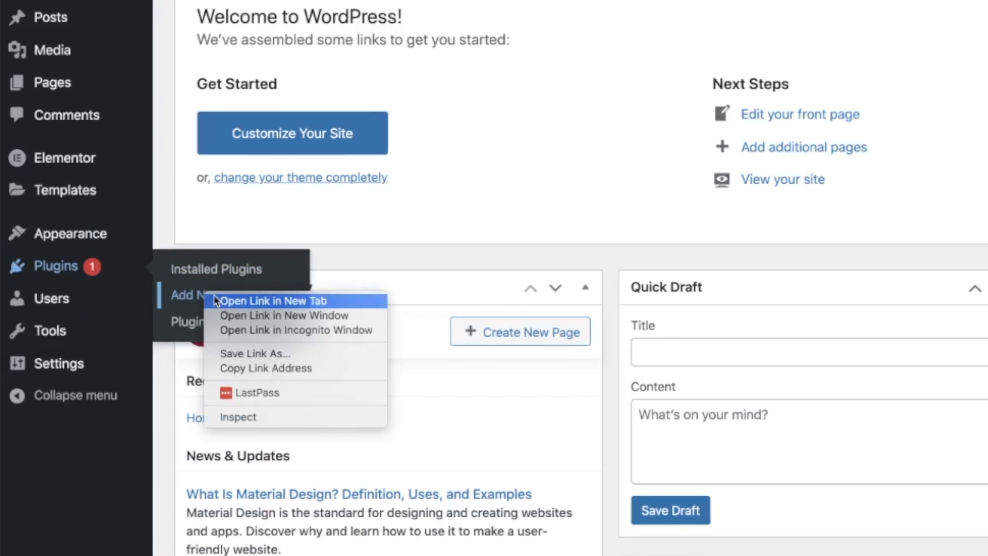
left_click(262, 301)
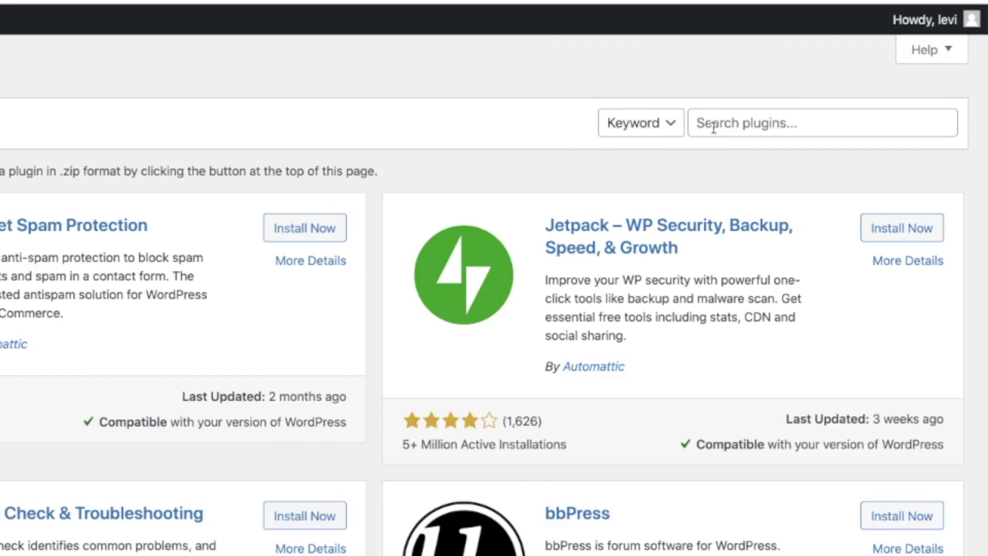
- Search the plugin directory and install Essential Addons for Elementor
left_click(713, 128)
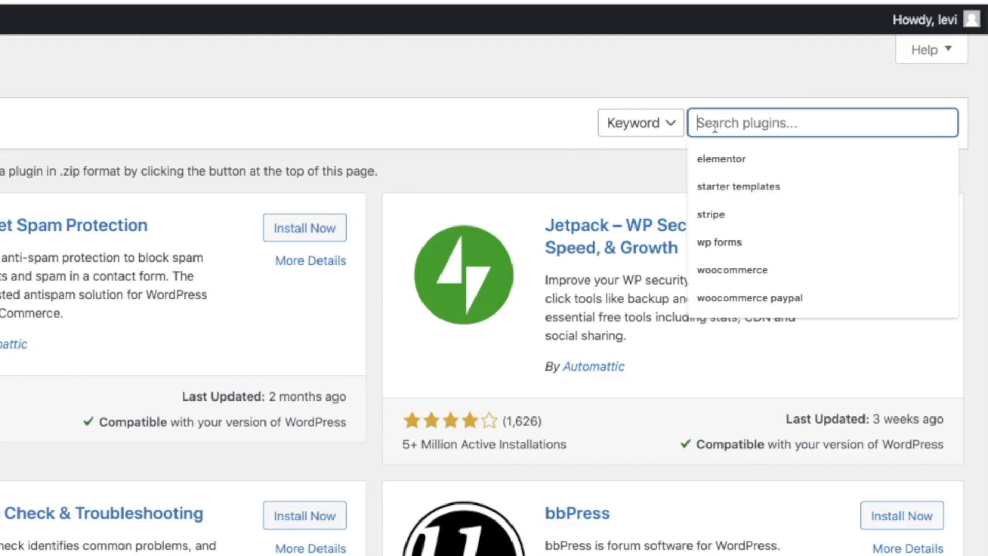
type("essential addons")
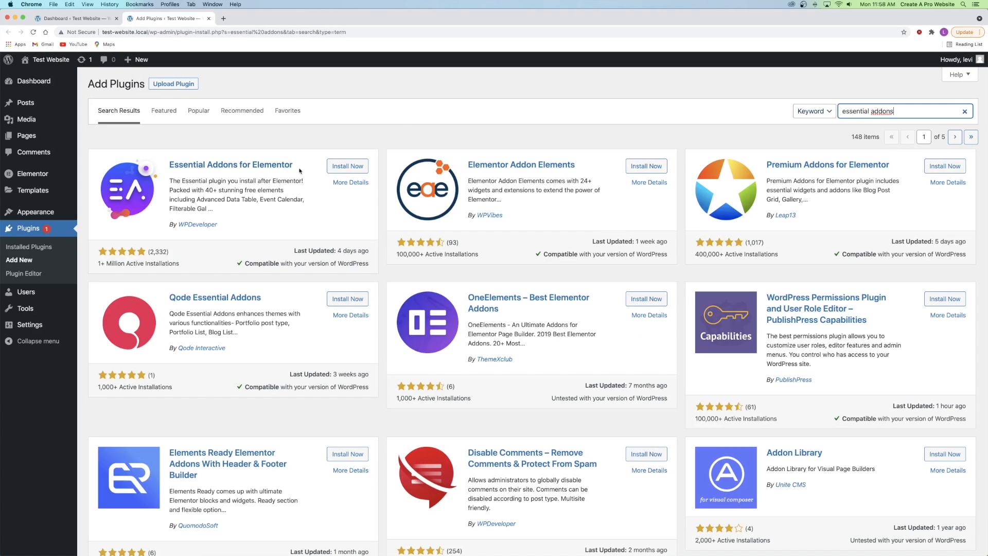
left_click(348, 166)
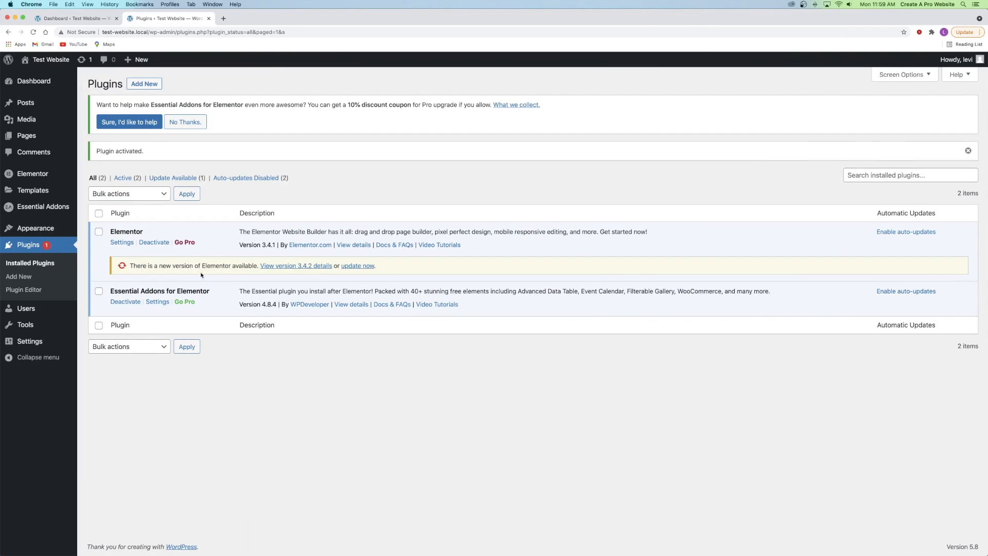
- Open the site front page in a new tab and launch the homepage in the Elementor editor
right_click(51, 59)
left_click(58, 68)
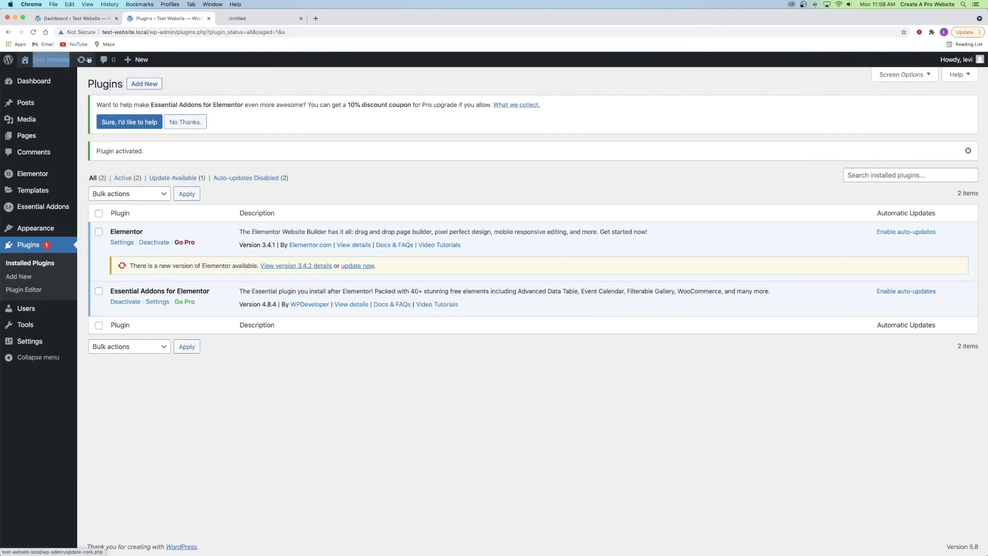
left_click(208, 18)
mouse_move(285, 59)
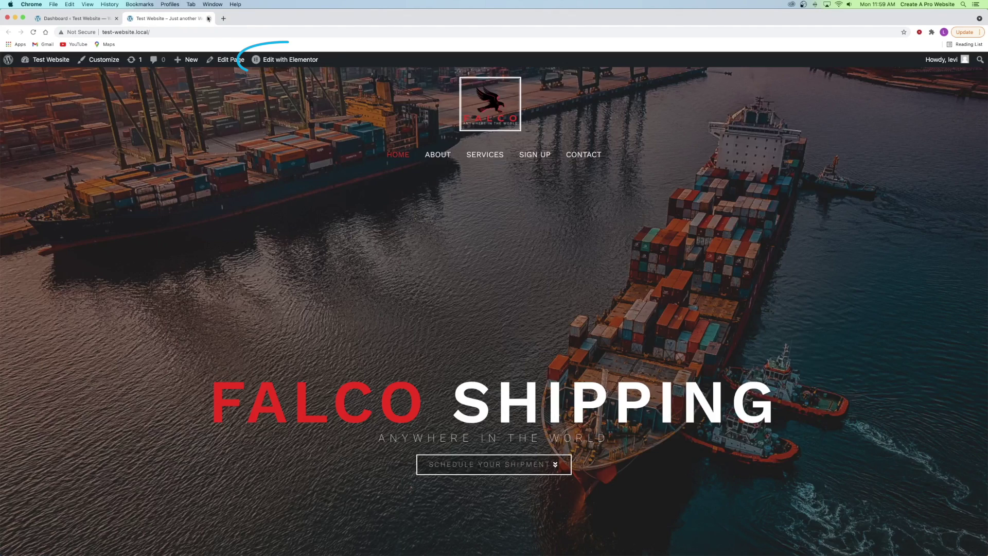
left_click(291, 59)
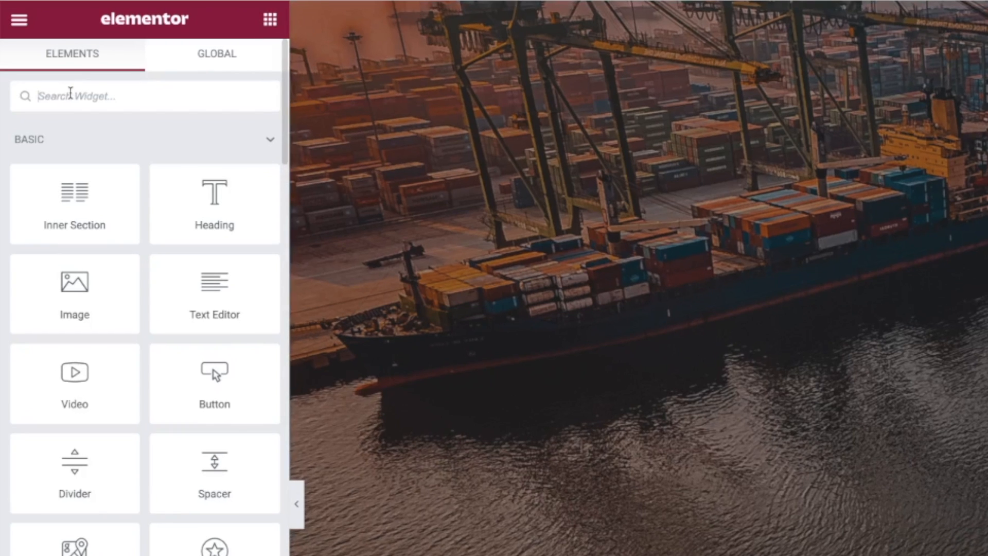
- Find the Fancy Text widget and place it just below the FALCO SHIPPING heading
left_click(70, 93)
type("fancy text")
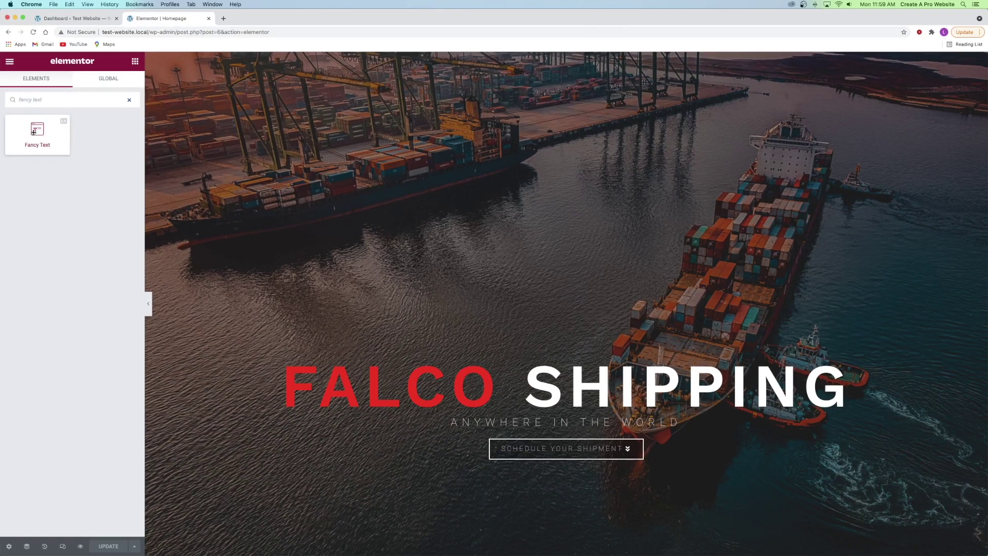
left_click_drag(33, 131, 568, 429)
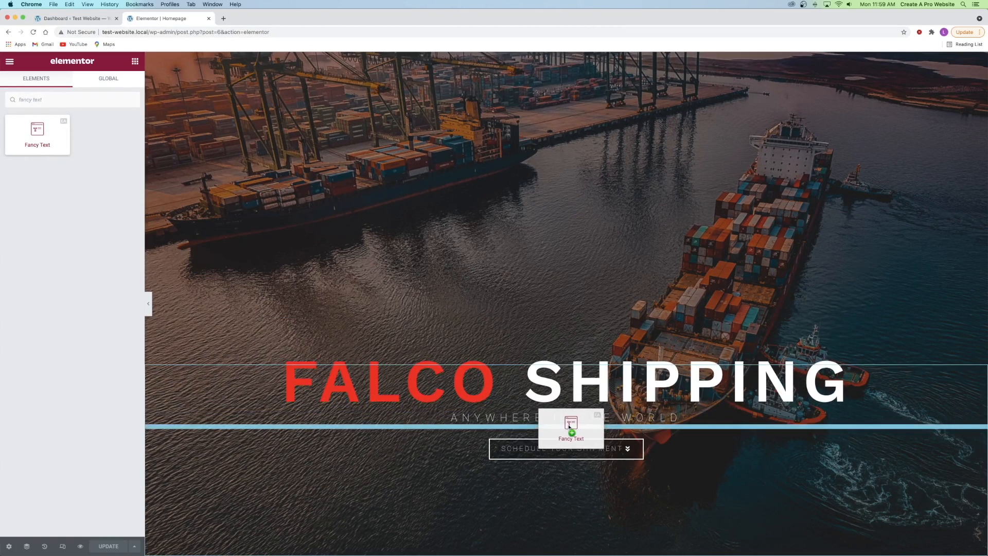
left_click_drag(568, 424, 569, 427)
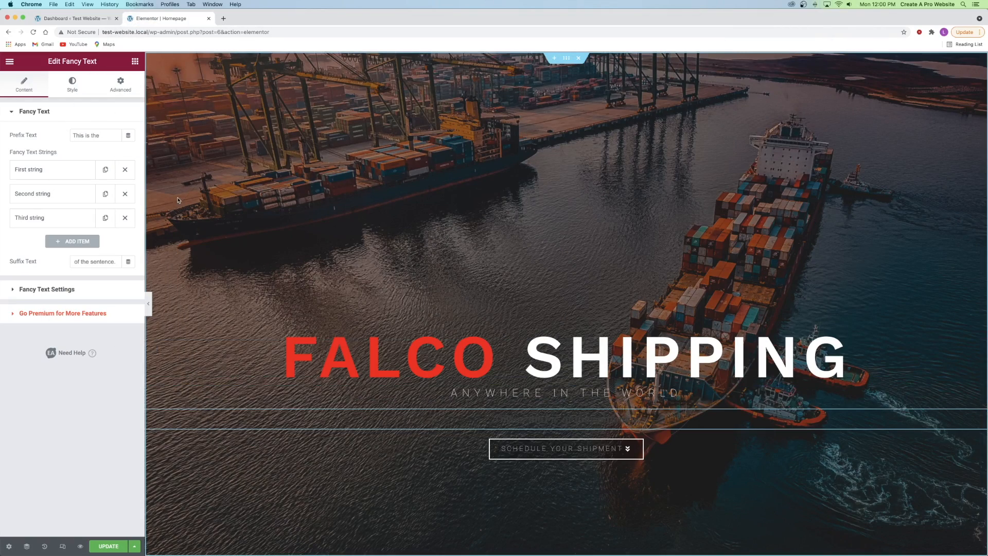
- Apply the site's global colour to the prefix text and the animated strings
left_click(73, 85)
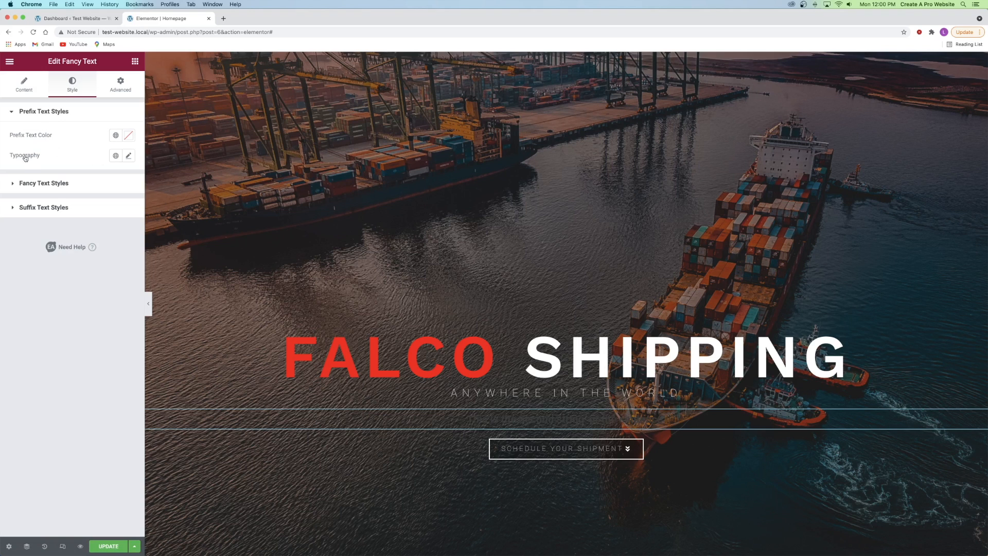
left_click(116, 136)
left_click(58, 179)
left_click(43, 183)
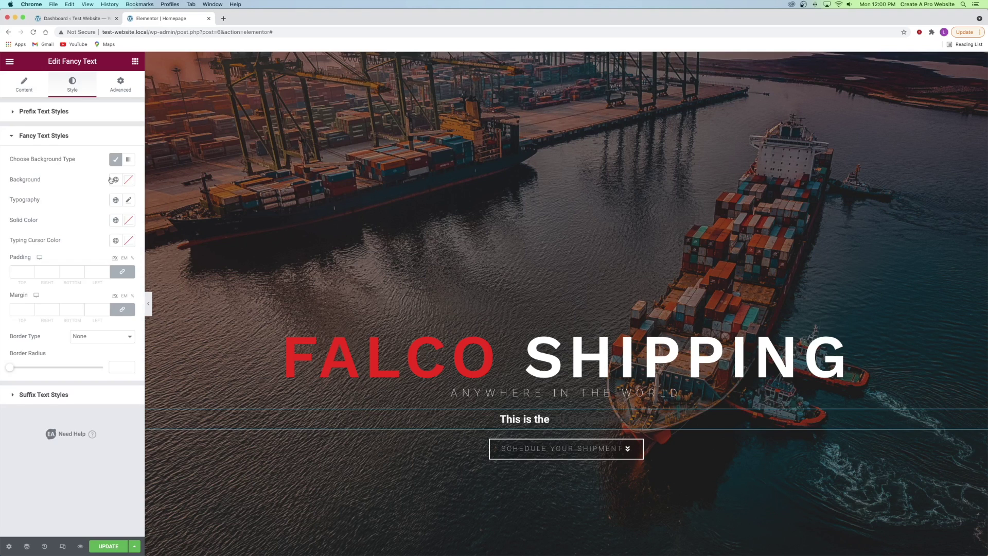
left_click(116, 220)
left_click(59, 263)
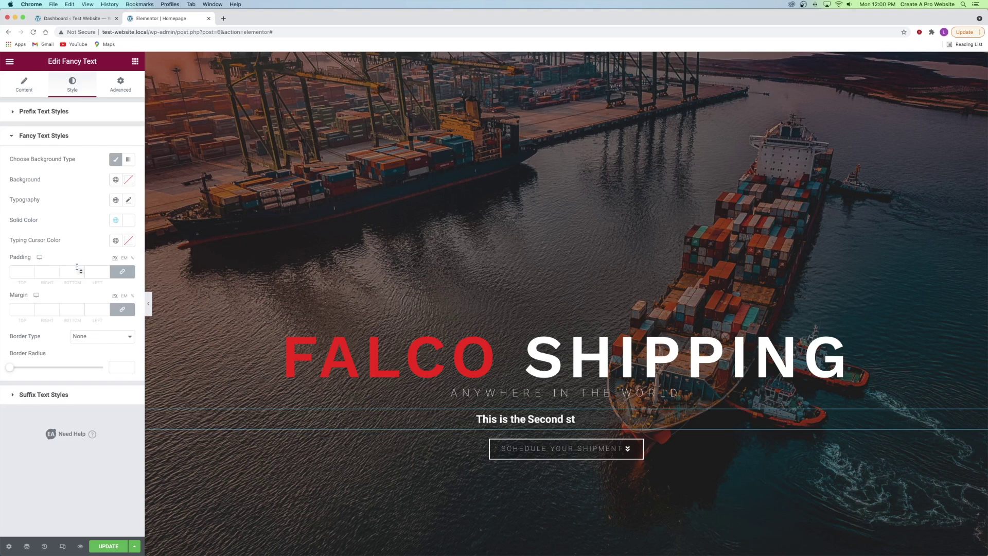
- Apply the global colour to the suffix text and return to the content settings
left_click(55, 394)
left_click(115, 182)
left_click(92, 228)
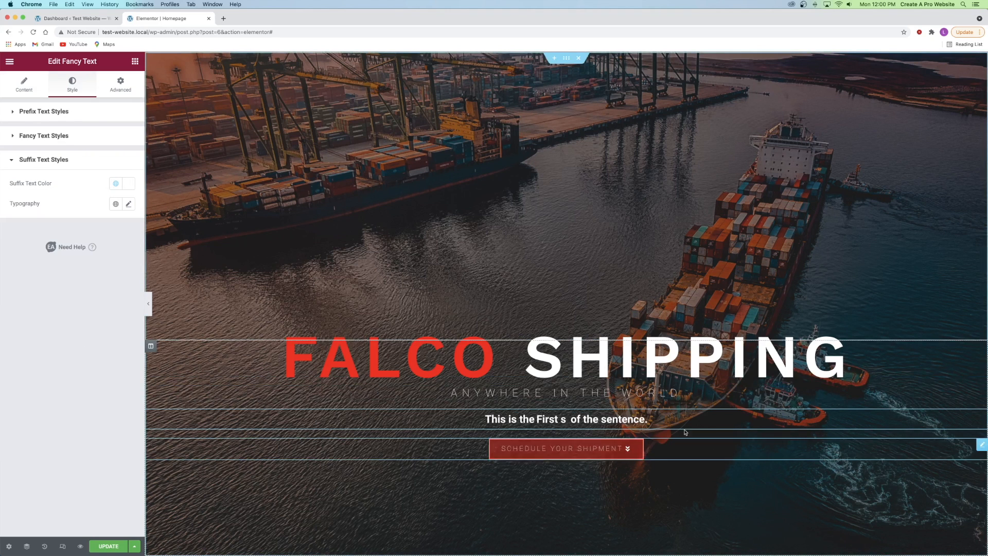
left_click(23, 85)
- Clear the prefix text and remove the suffix sentence
double_click(87, 136)
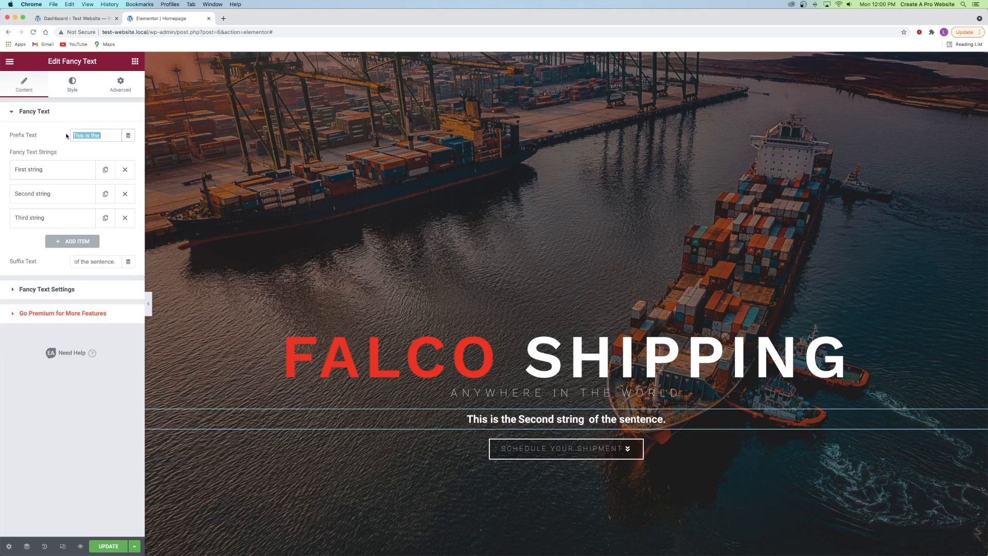
key("BackSpace")
left_click_drag(117, 261, 93, 260)
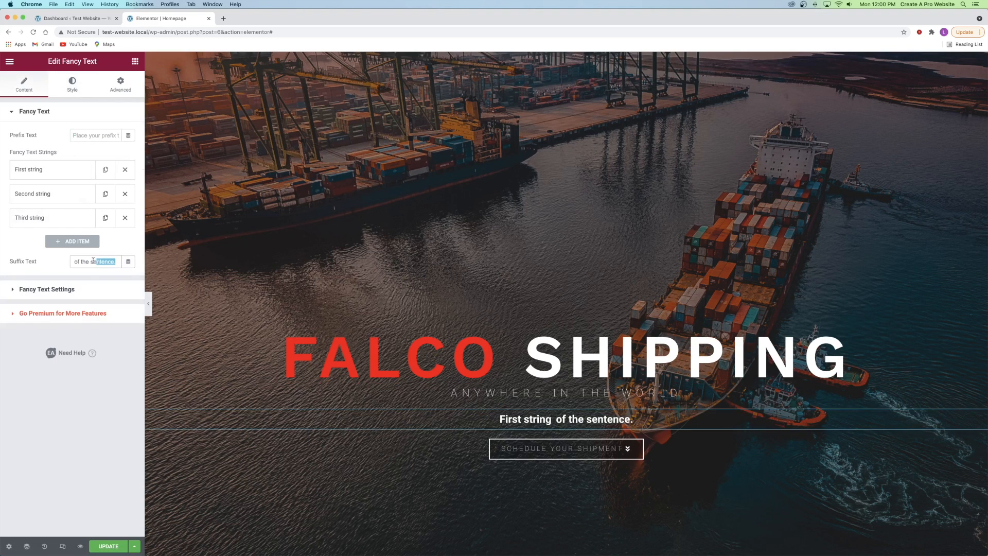
key("BackSpace")
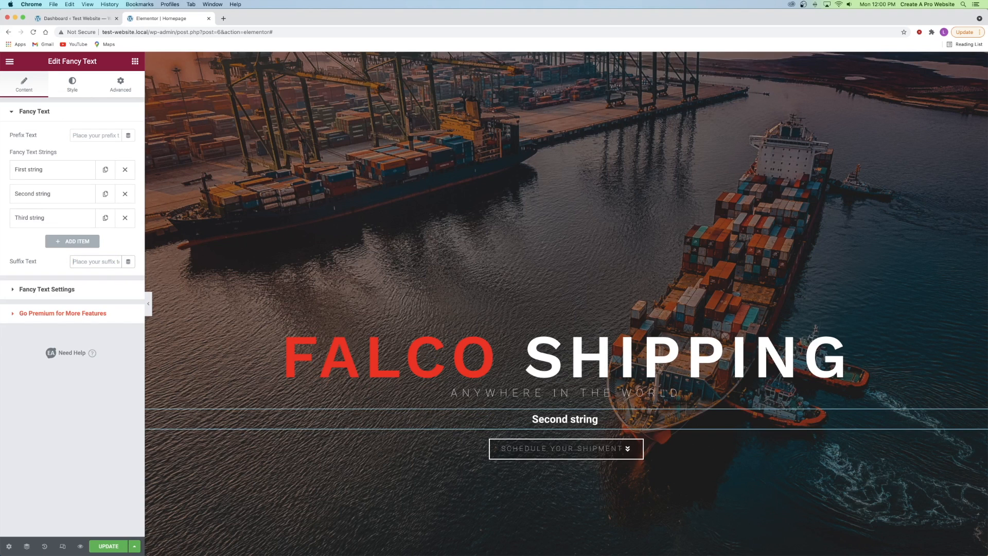
- Rename the three strings to United States, Europe and Australia
left_click(44, 177)
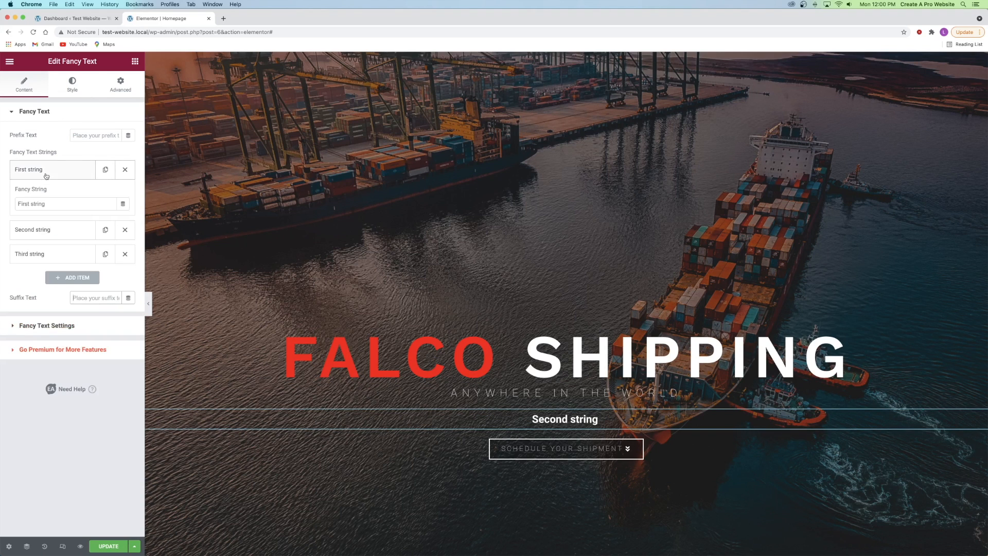
double_click(35, 203)
type("United States")
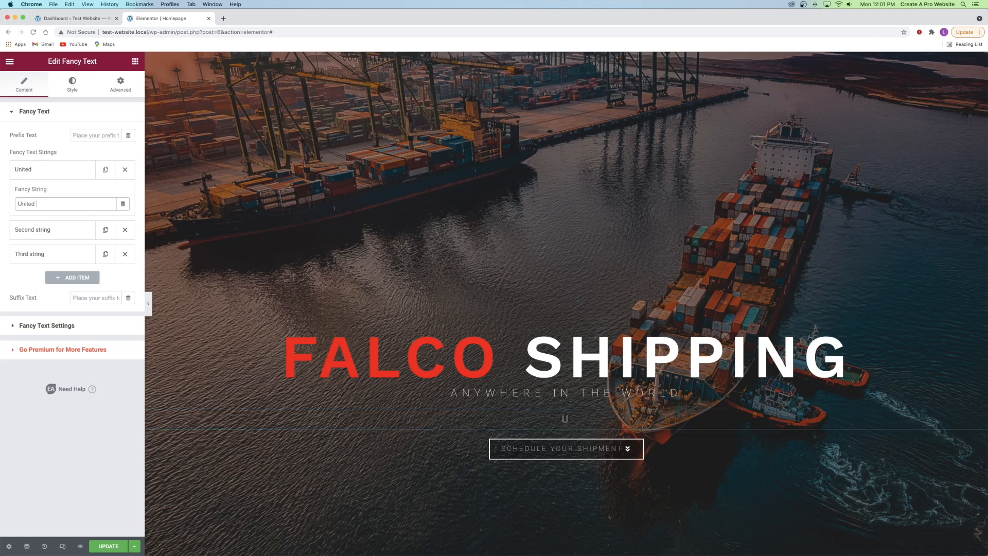
left_click(42, 193)
double_click(38, 227)
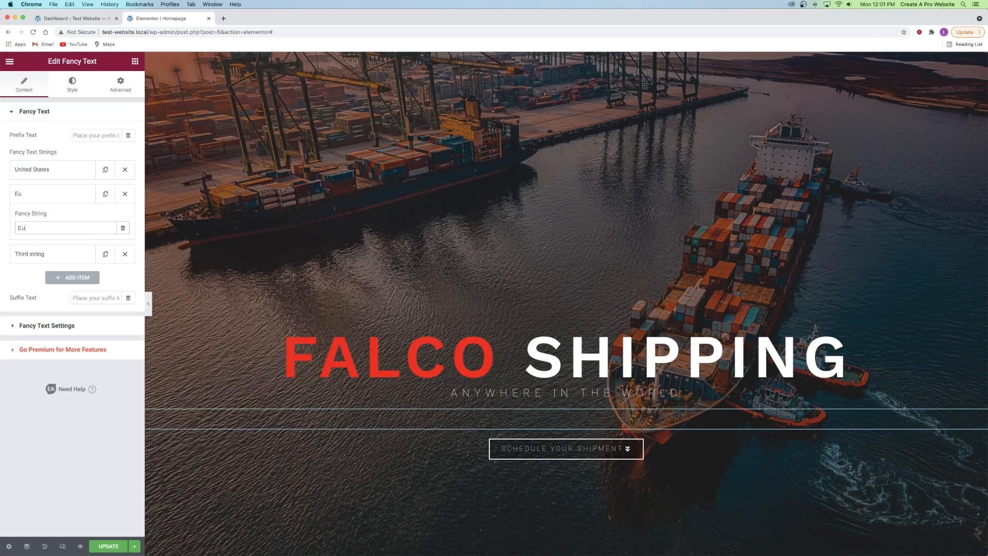
type("Europe")
left_click(39, 253)
double_click(35, 251)
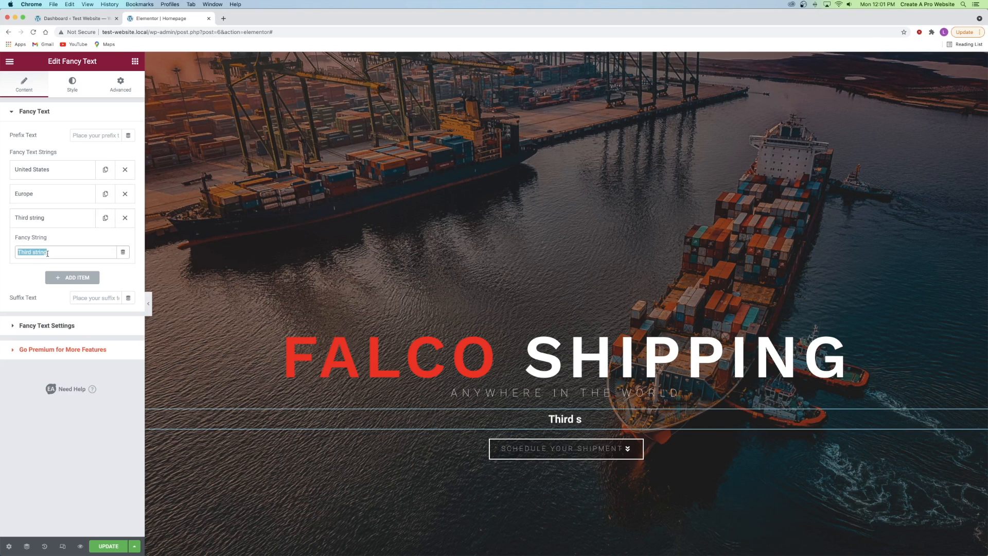
type("Australia")
left_click(35, 217)
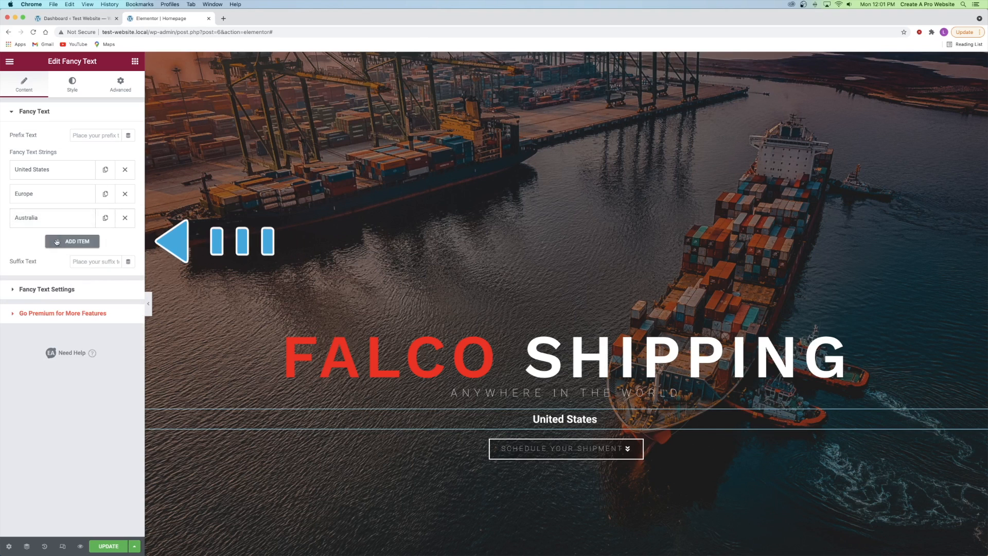
- Add a fourth fancy text string reading Asia
left_click(72, 241)
left_click(50, 274)
type("Asia")
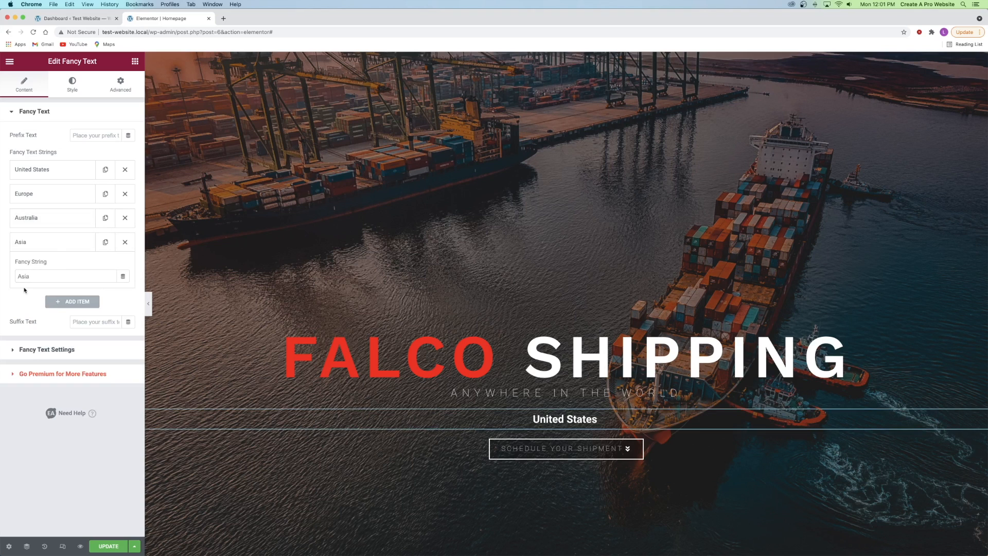
left_click(56, 245)
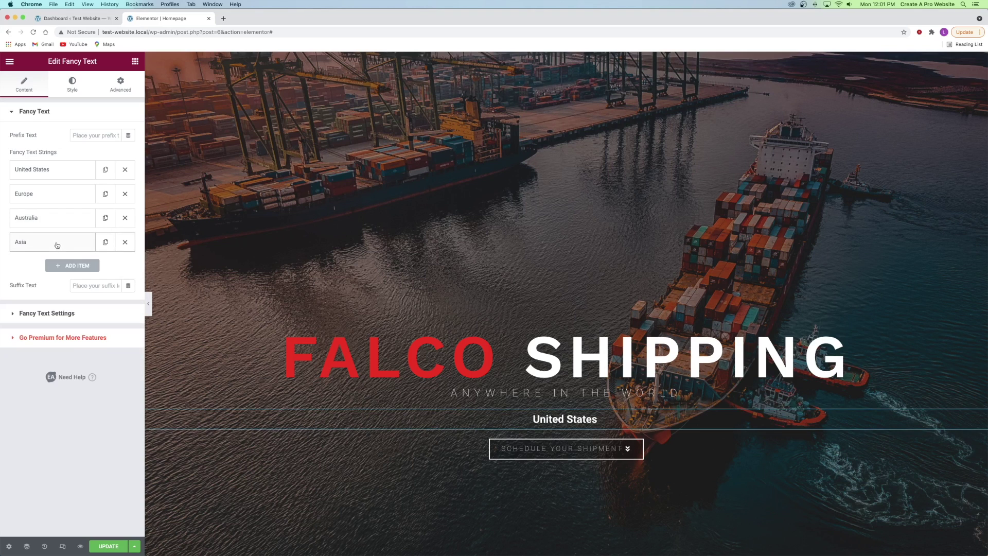
left_click(71, 85)
- Set the fancy text typography to weight 200, larger size and uppercase
left_click(57, 183)
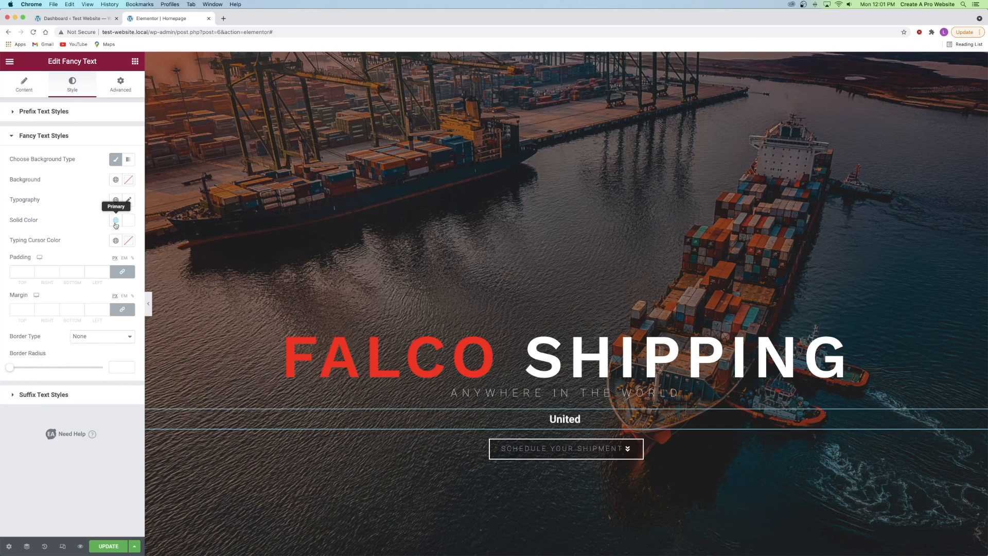
left_click(128, 200)
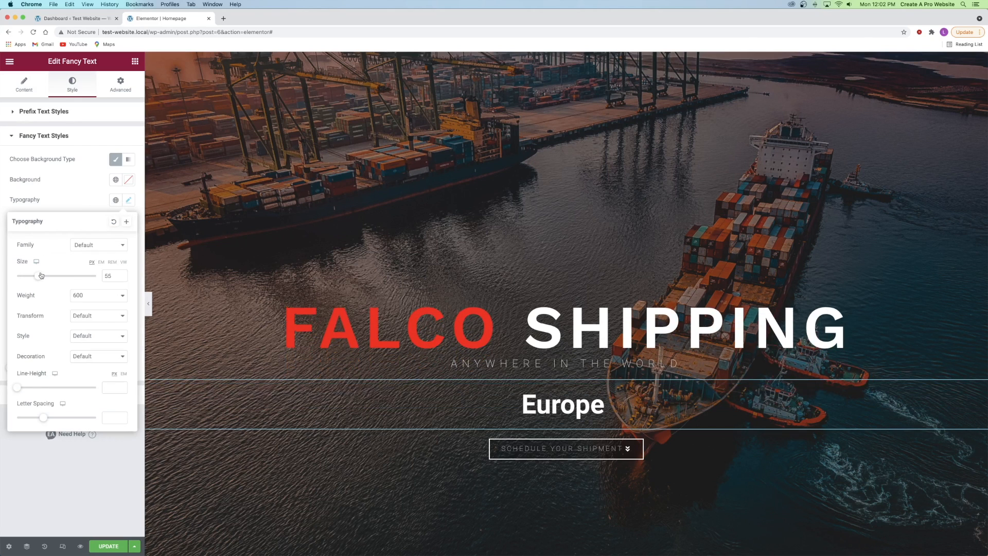
left_click_drag(26, 275, 42, 275)
left_click(98, 294)
left_click(98, 315)
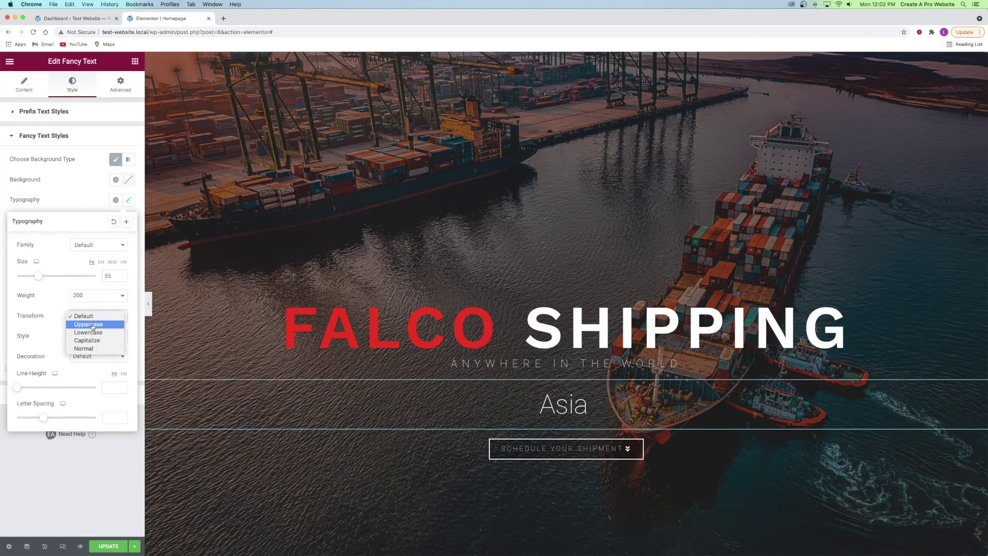
left_click(70, 214)
- Set the typing cursor colour to the red accent and return to content settings
left_click(127, 240)
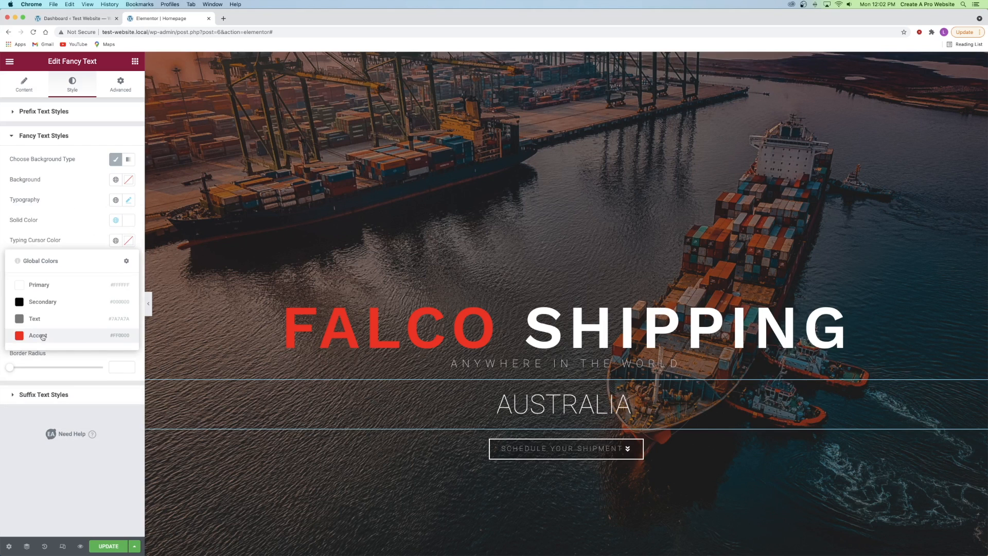
left_click(46, 283)
left_click(56, 242)
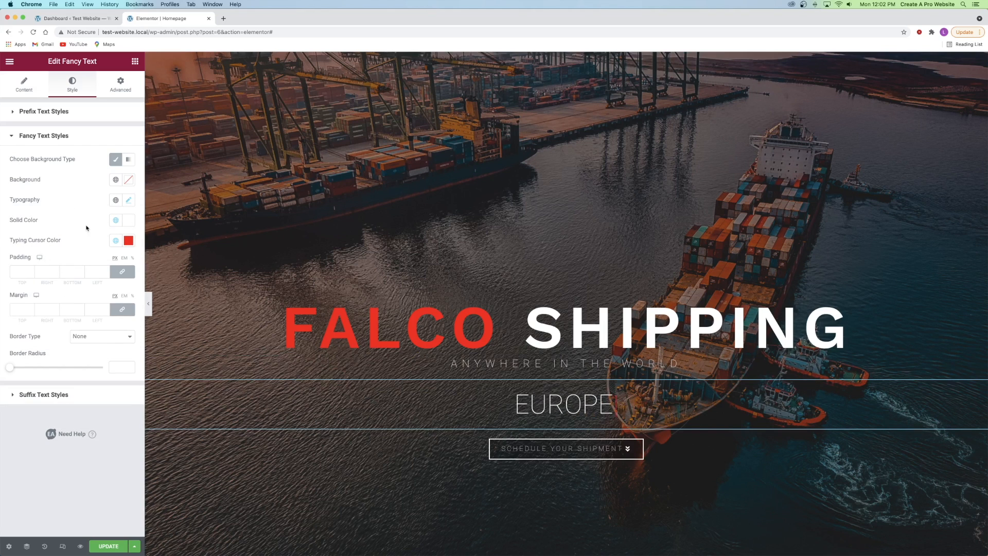
left_click(24, 84)
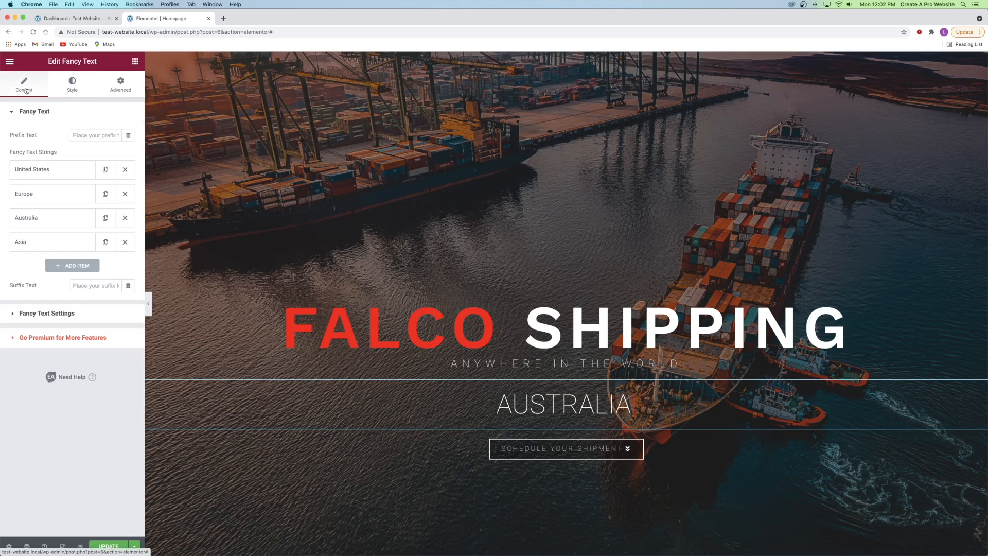
- Review the Fancy Text animation settings and keep the Typing animation type
left_click(65, 313)
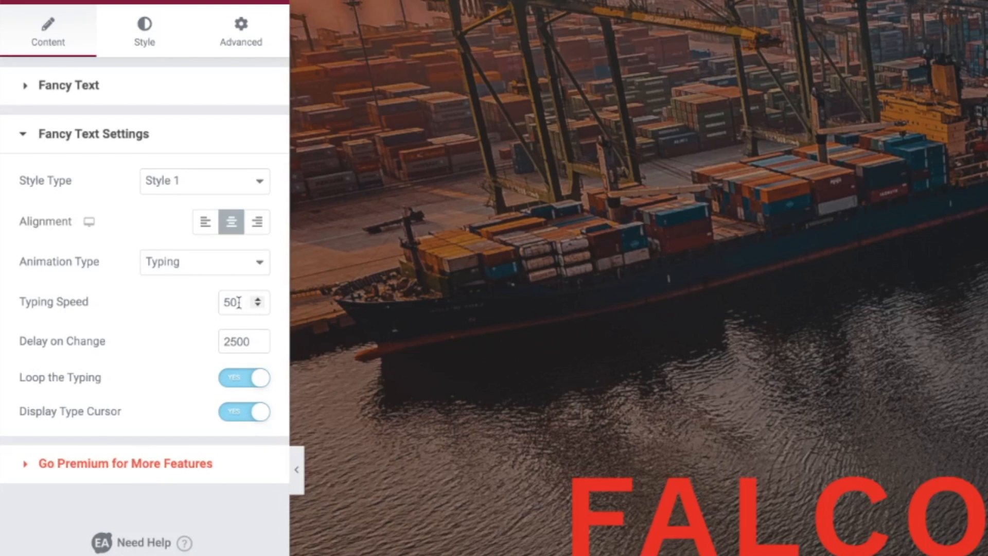
mouse_move(240, 340)
left_click(226, 263)
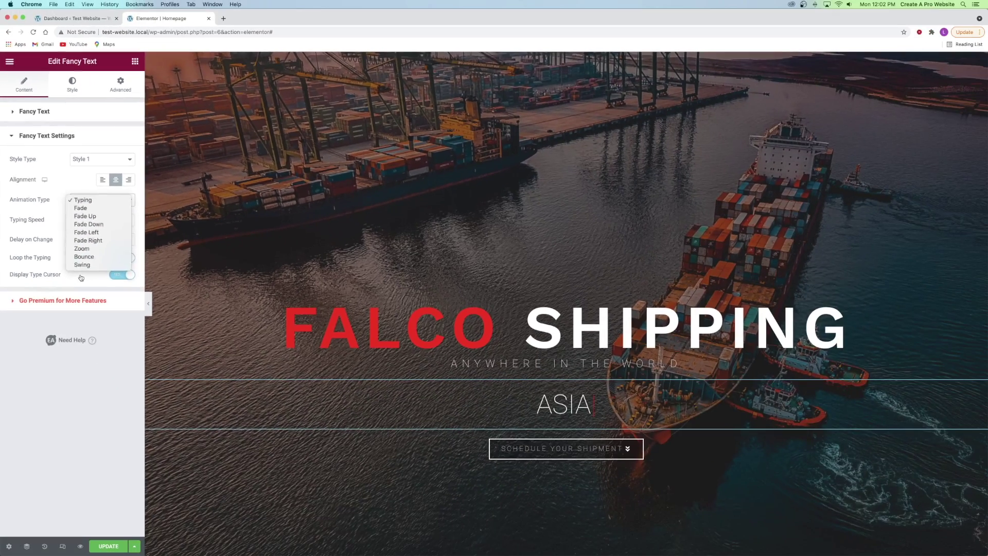
left_click(81, 276)
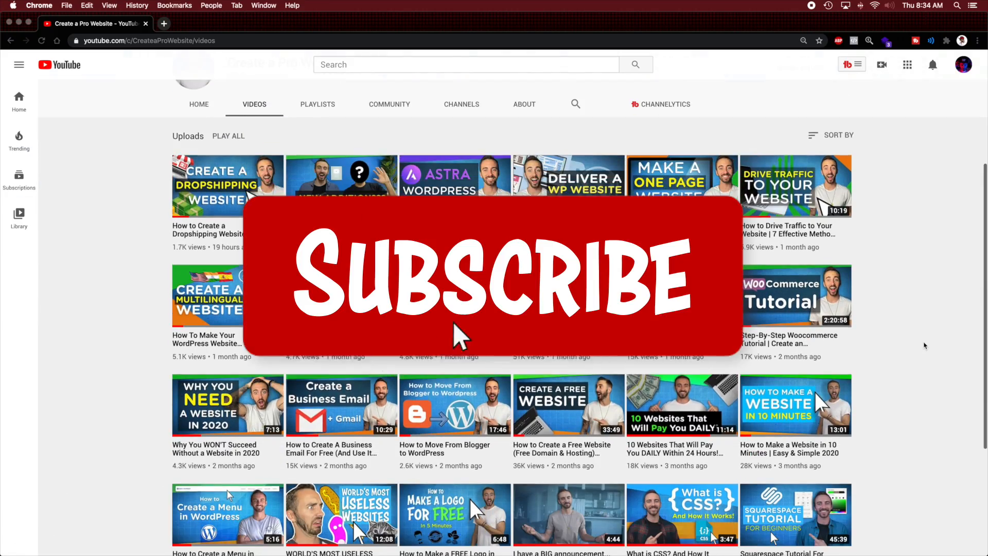
scroll(923, 345, "down", 10)
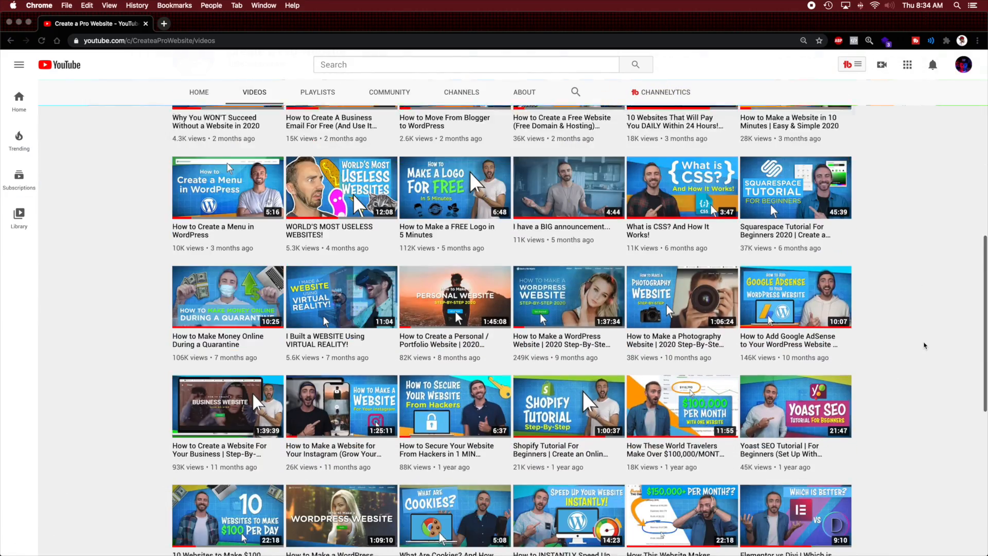